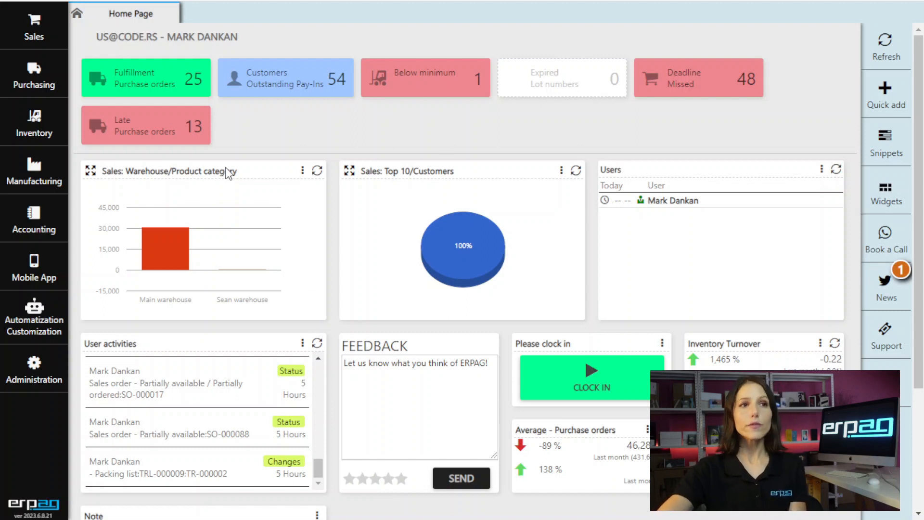
- Start a new non-inventory product in the inventory's products and services list
click(29, 129)
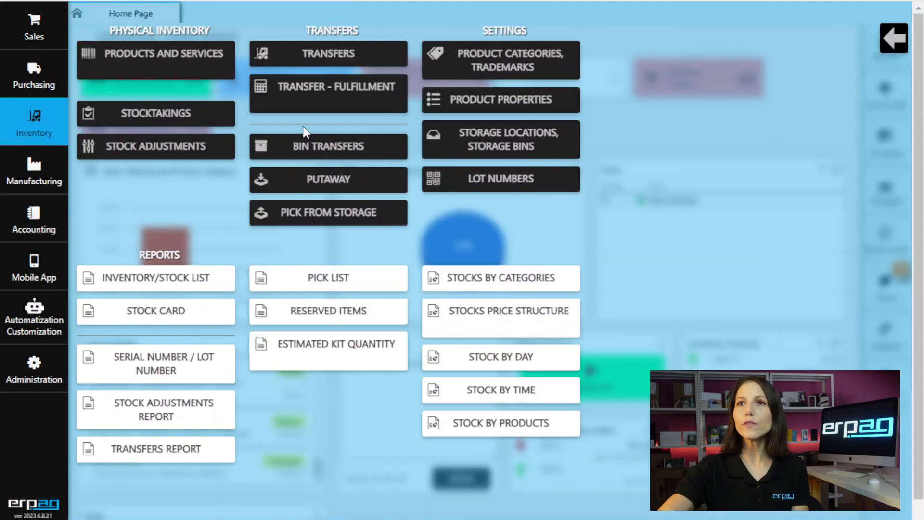
click(176, 70)
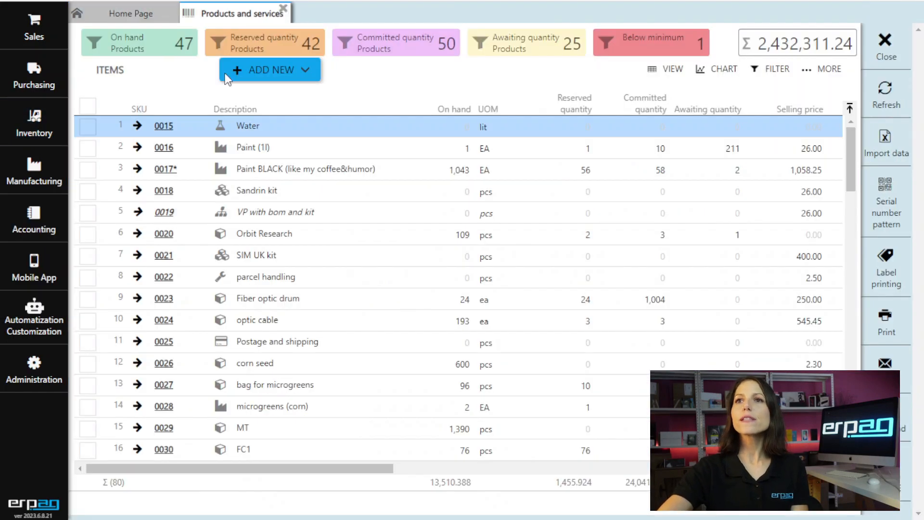
click(285, 77)
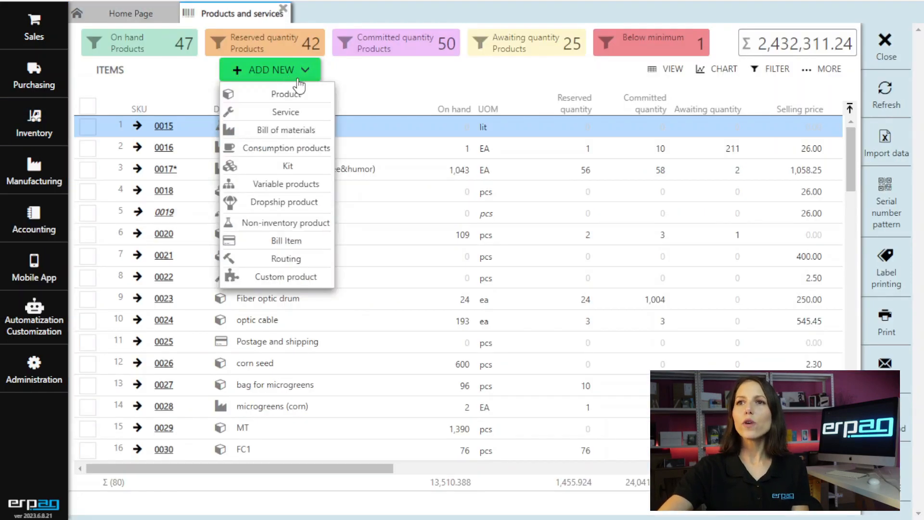
click(313, 225)
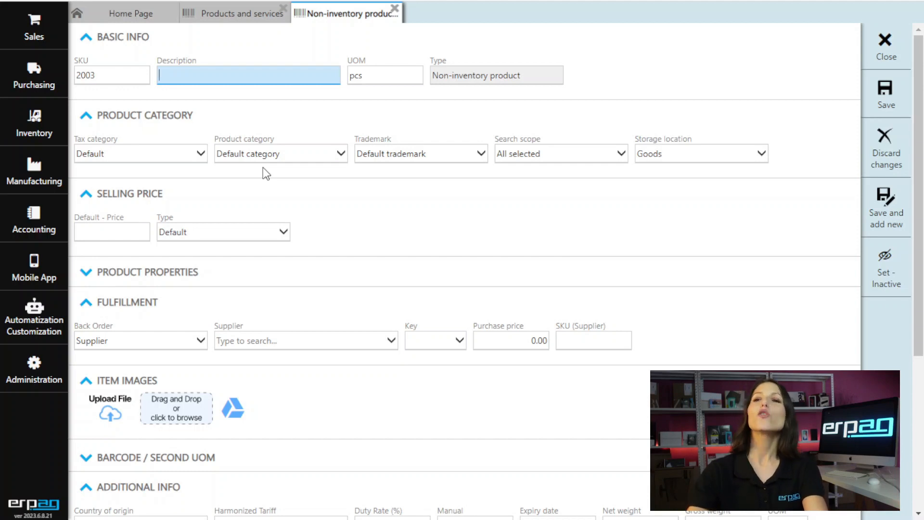
- Enter Nails as the product description and assign the Component product category
click(115, 73)
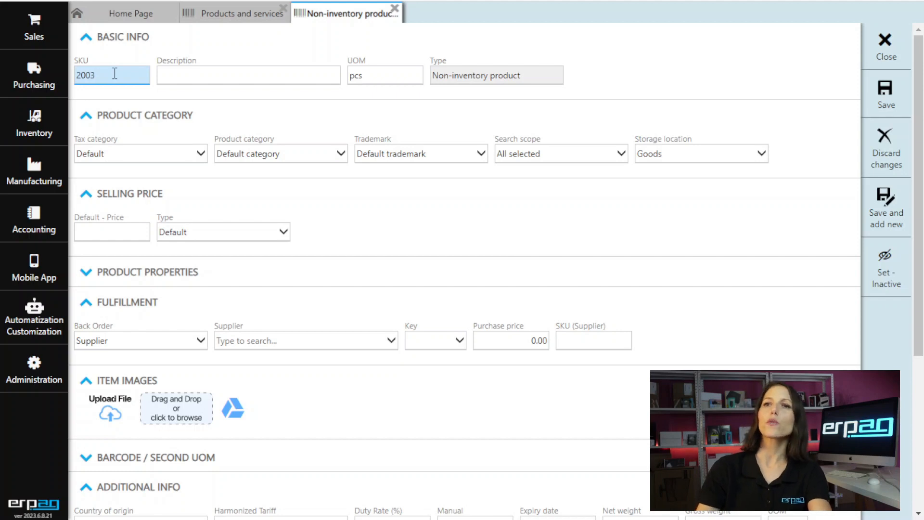
click(284, 78)
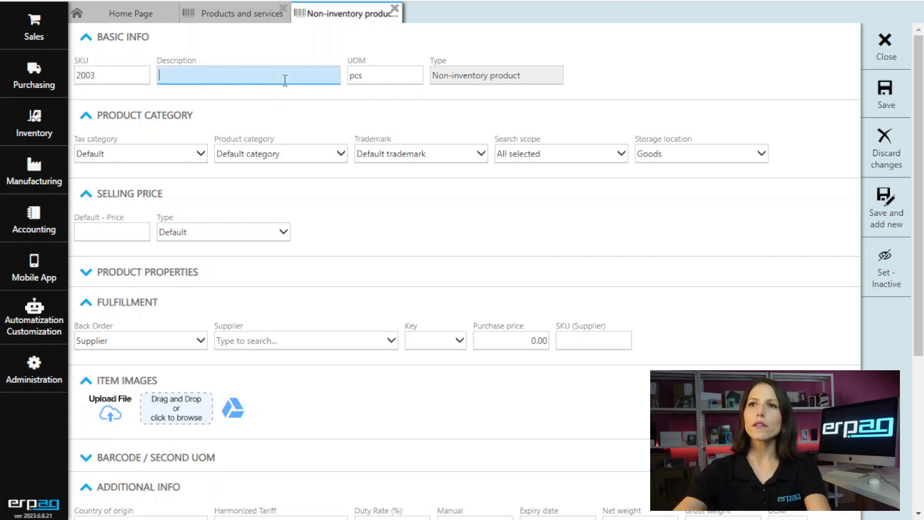
text(Nails)
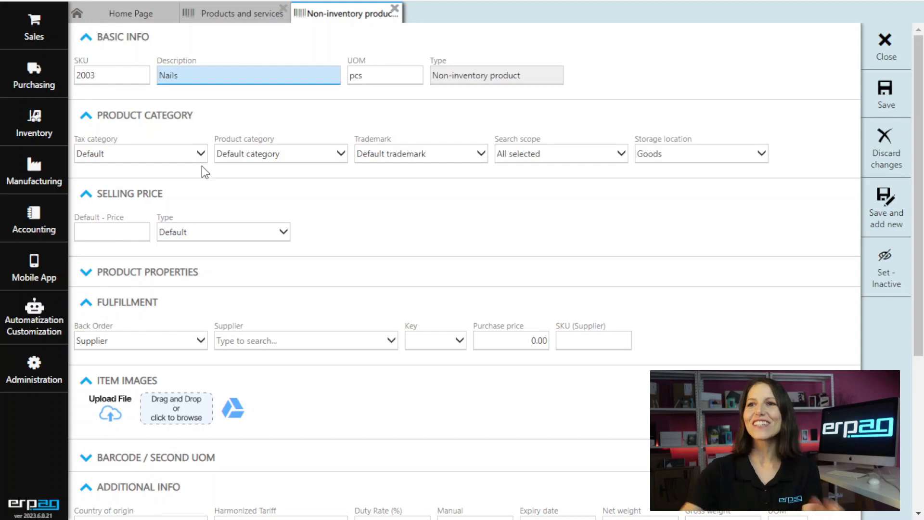
click(289, 163)
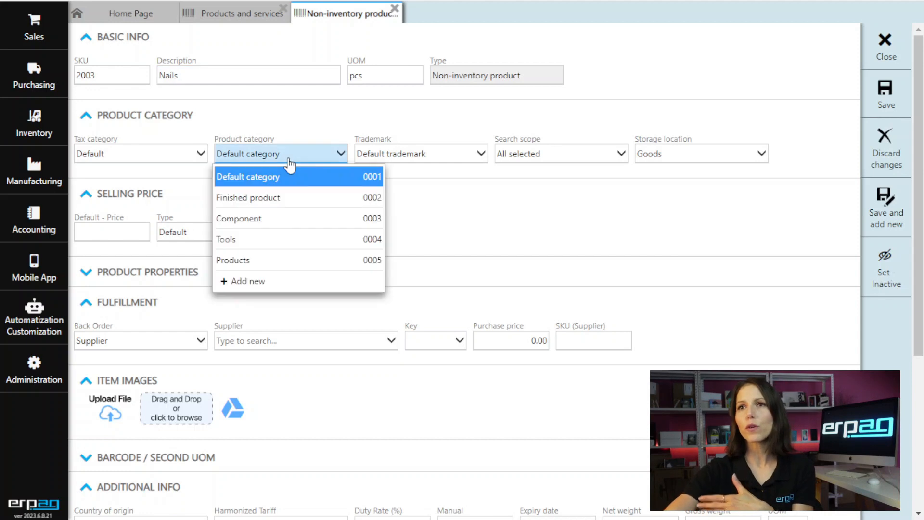
click(284, 218)
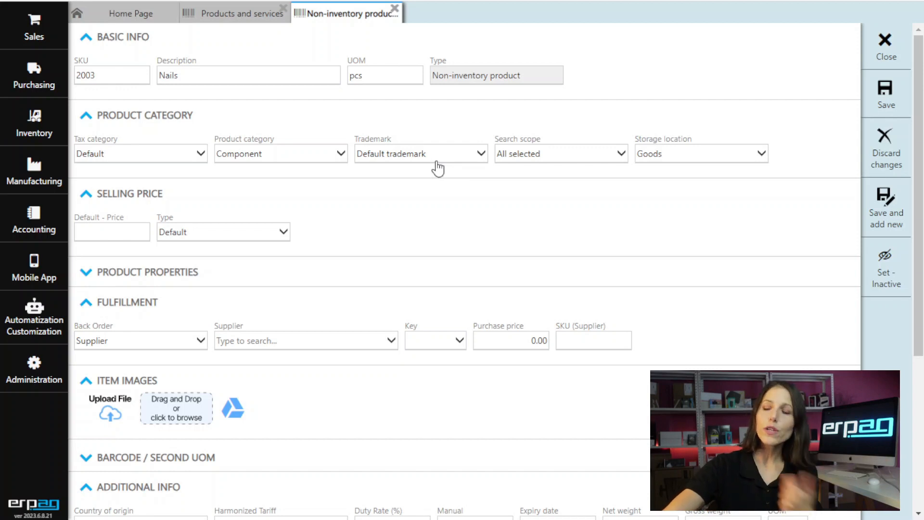
- Exclude Point of sale, Sales order and Utility bill from the product's search scope
click(570, 166)
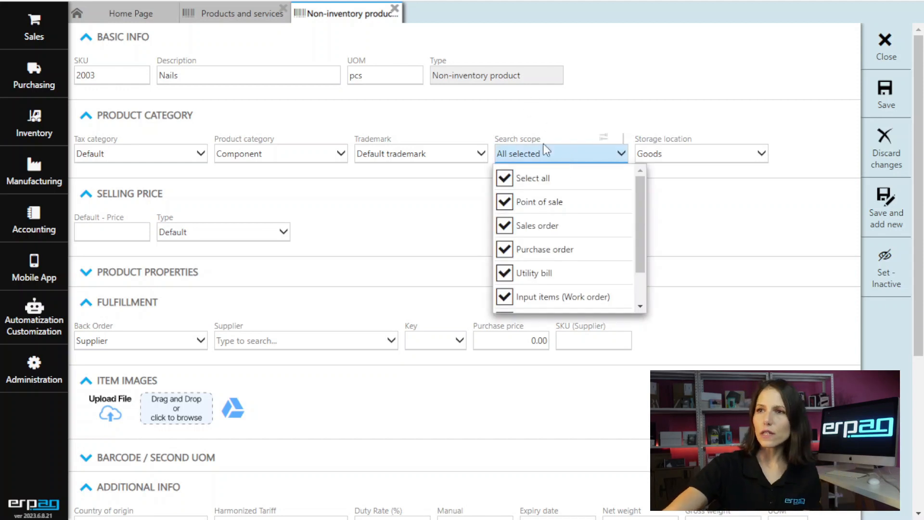
click(504, 205)
click(505, 226)
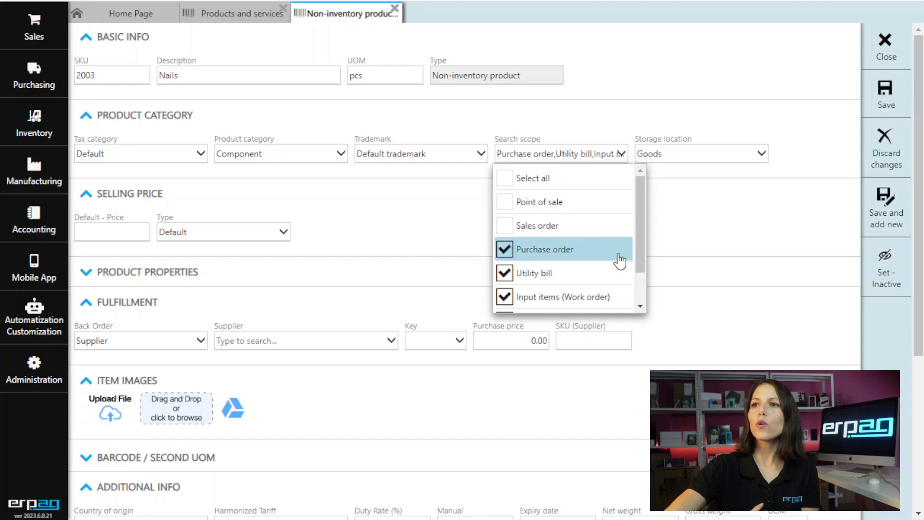
click(583, 275)
click(599, 154)
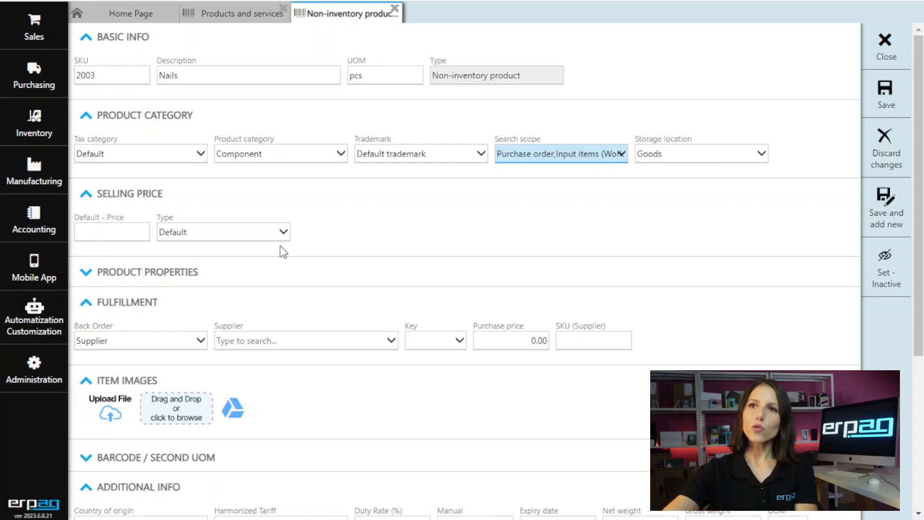
- Set the default selling price to 0.5 and keep the Default price type
scroll(345, 224, down, 1)
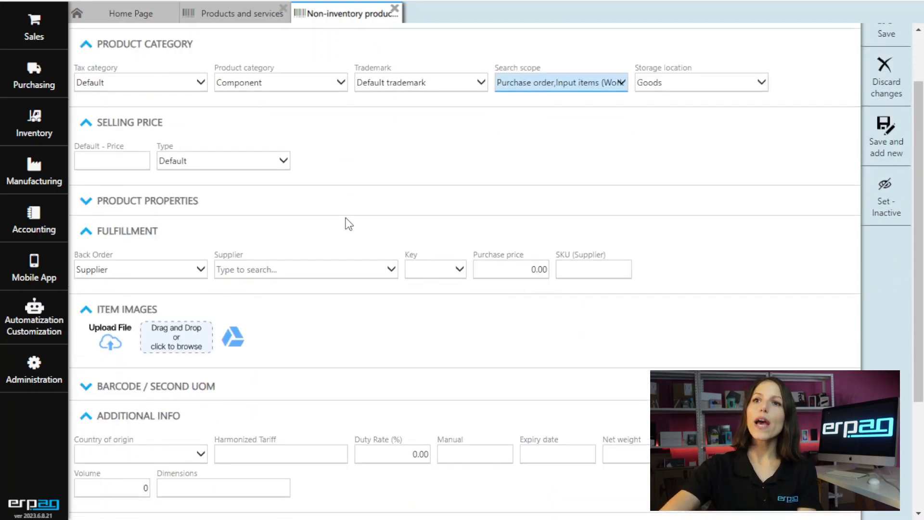
click(128, 166)
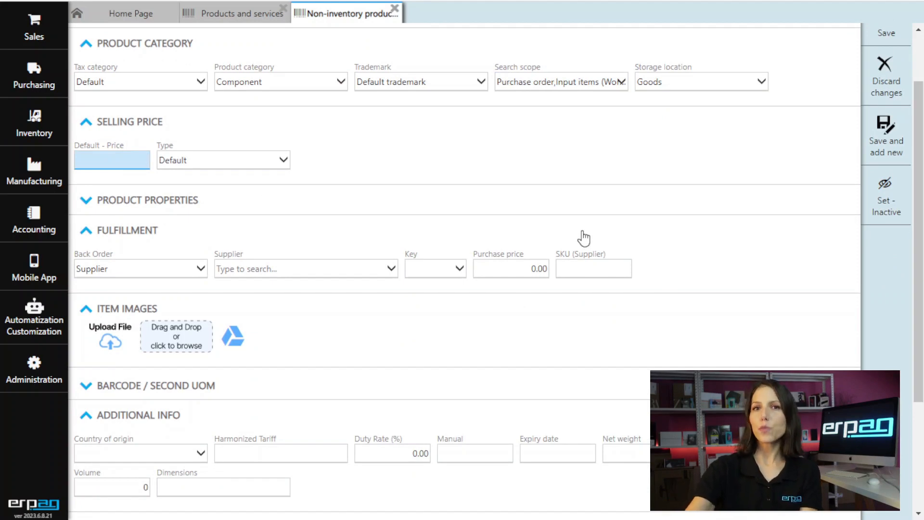
text(0.5)
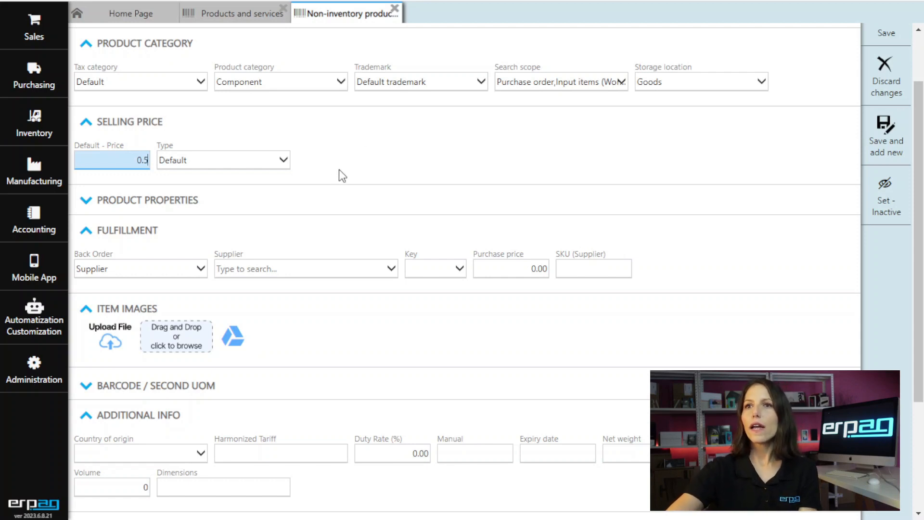
click(267, 169)
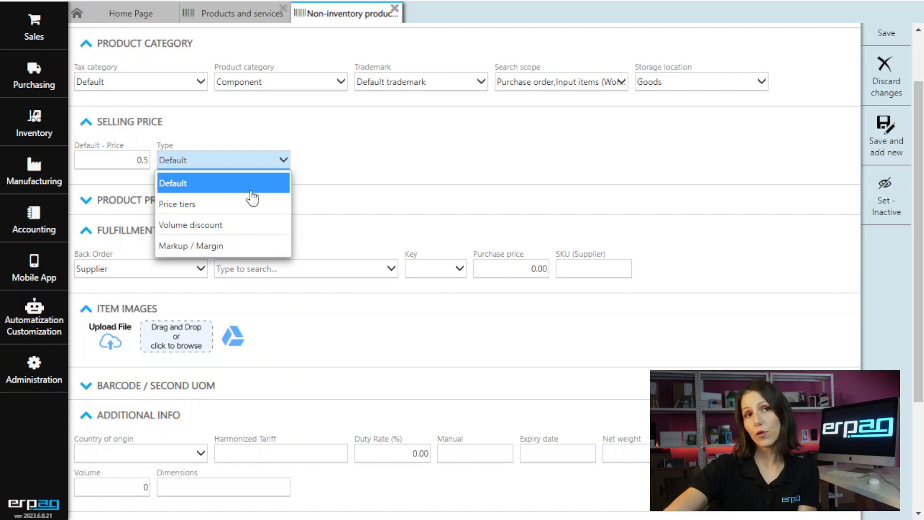
click(263, 164)
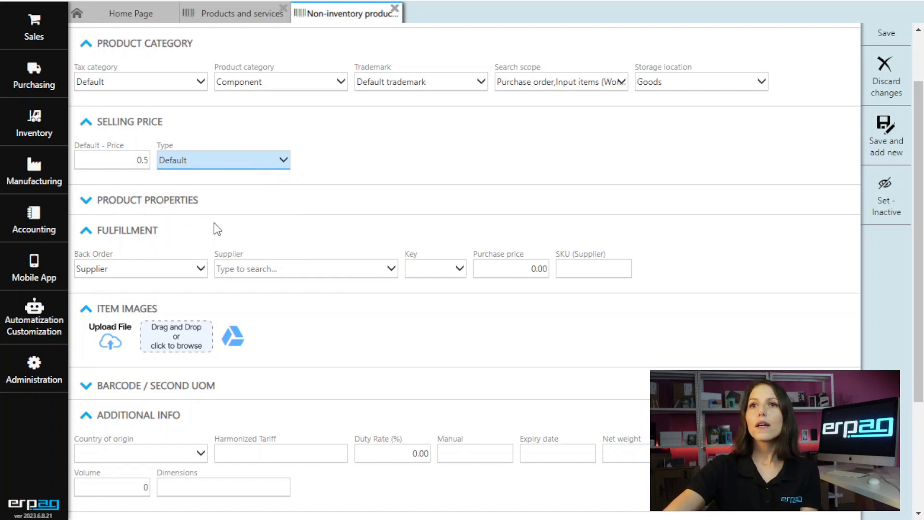
- Review the available product properties and where they are defined in the inventory settings
click(192, 209)
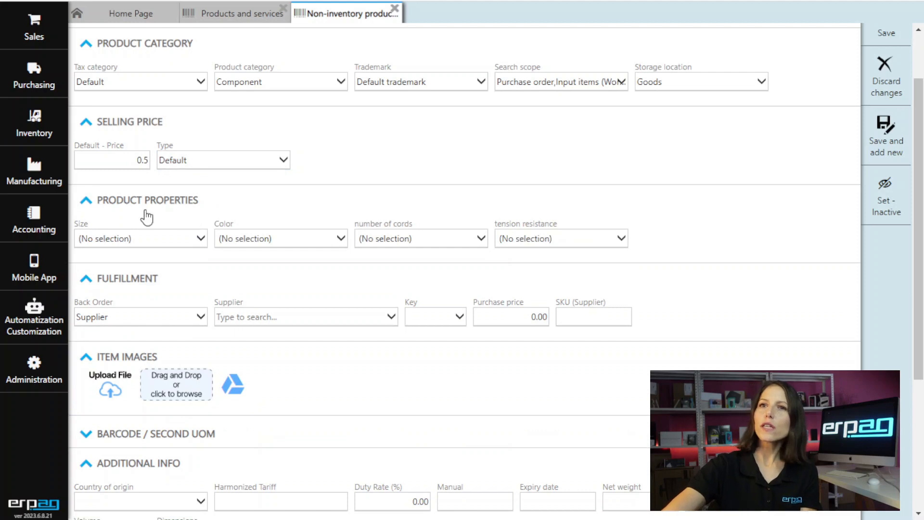
click(36, 123)
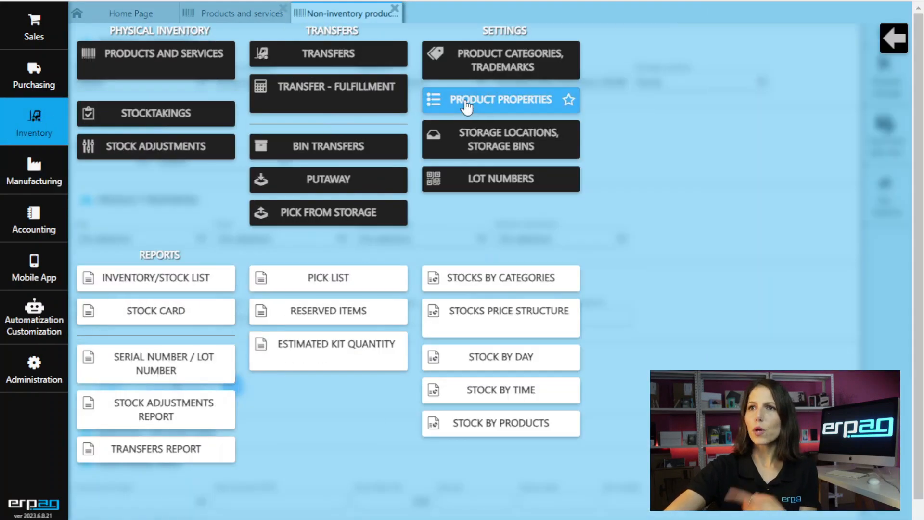
click(55, 133)
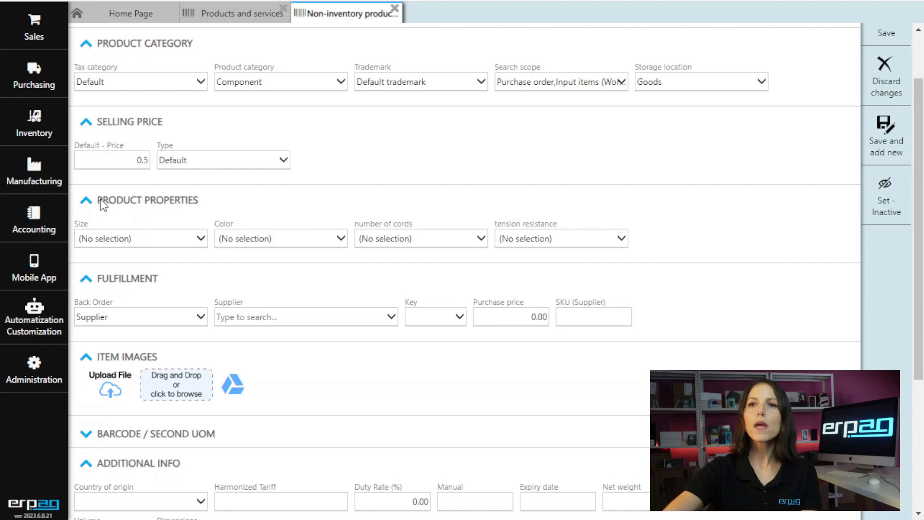
click(86, 201)
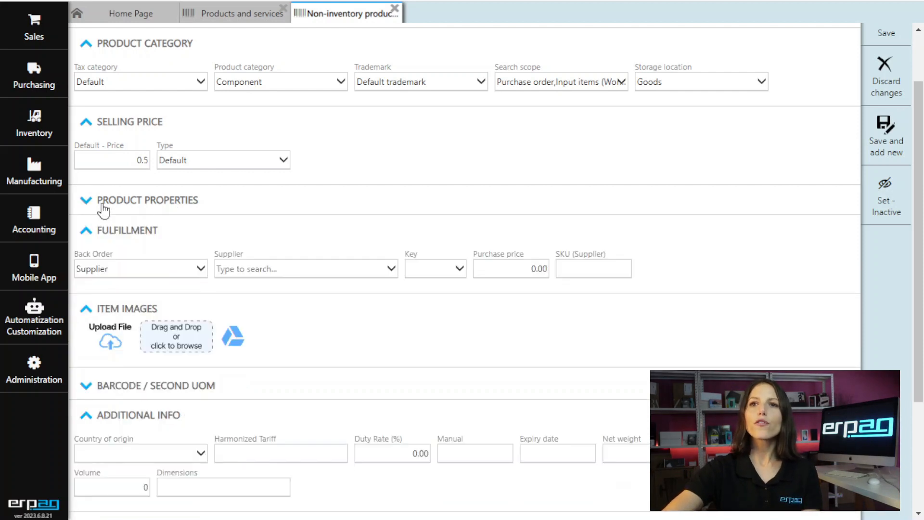
- Keep the back order on a single supplier and choose DS supplier for fulfillment
click(177, 280)
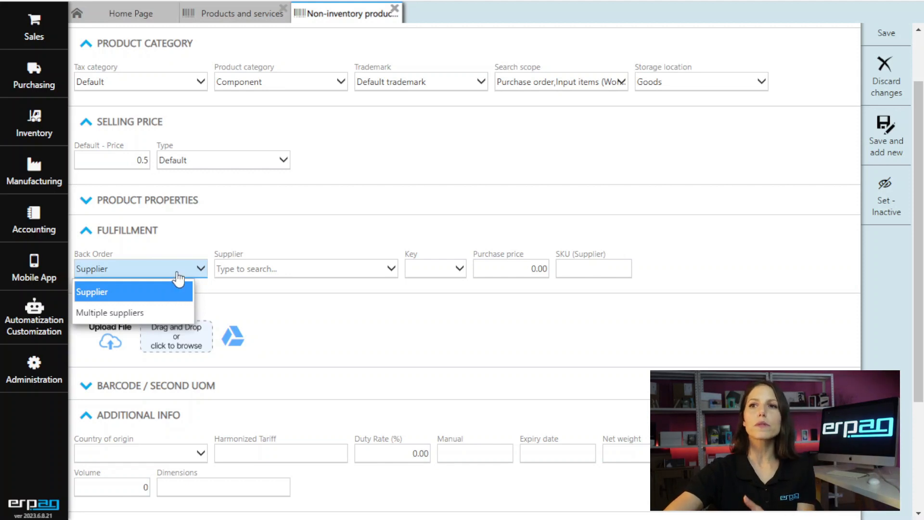
click(173, 295)
click(276, 280)
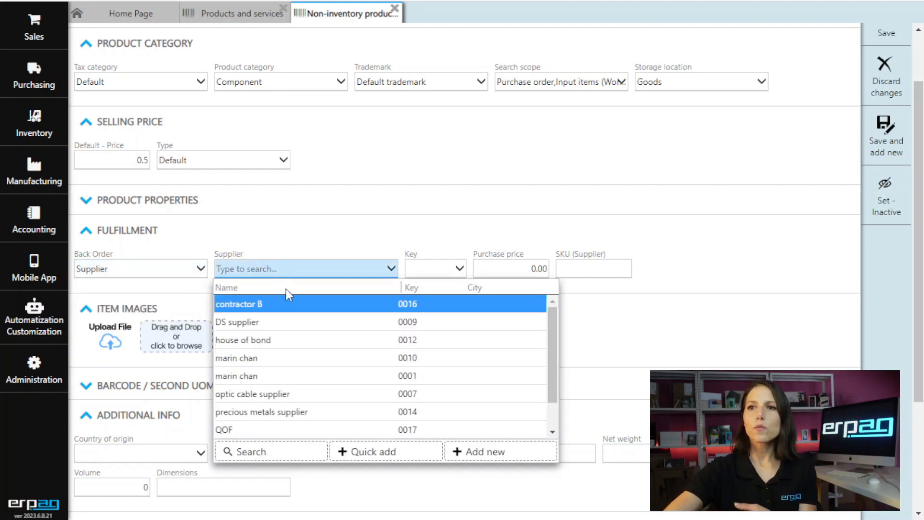
click(292, 330)
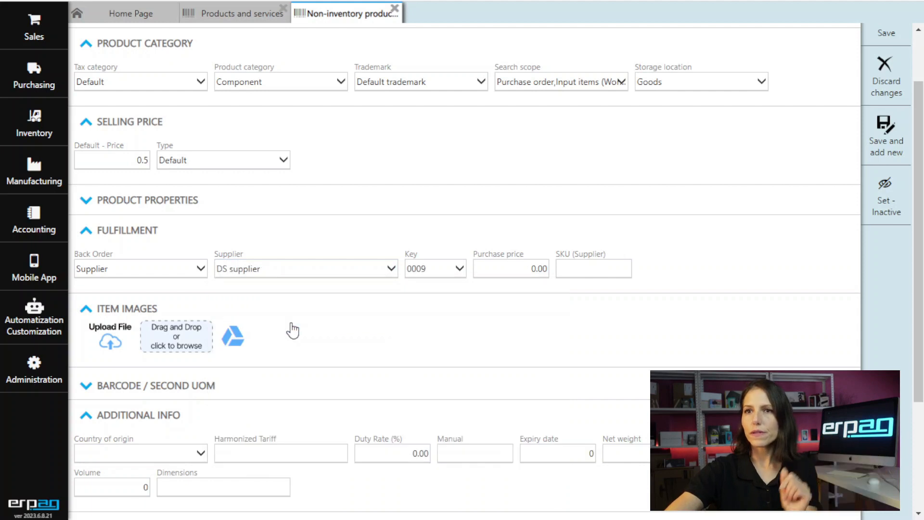
- Set the purchase price to 0.25 and the supplier's SKU to DSN01
click(538, 268)
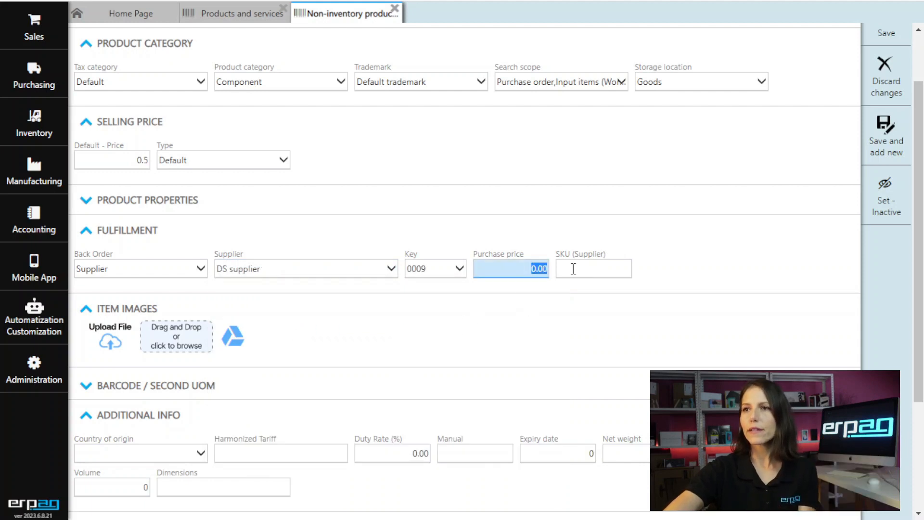
text(0.25)
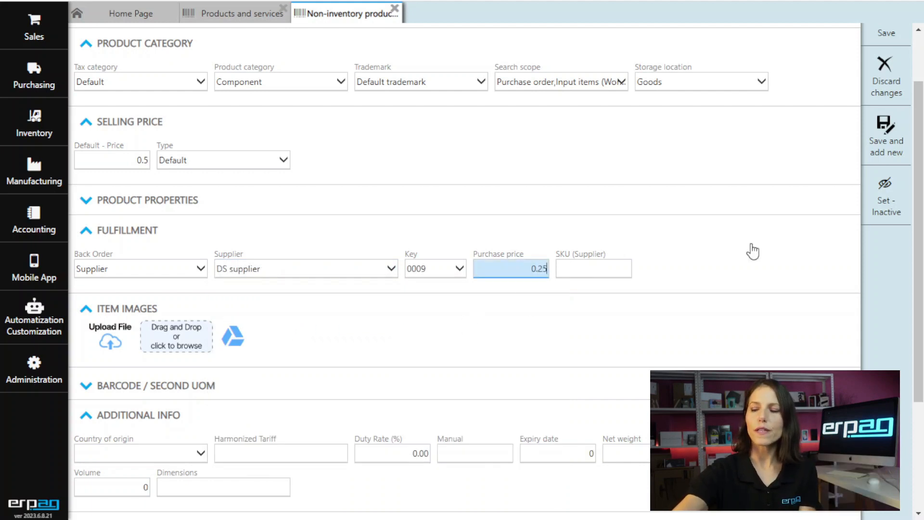
click(601, 270)
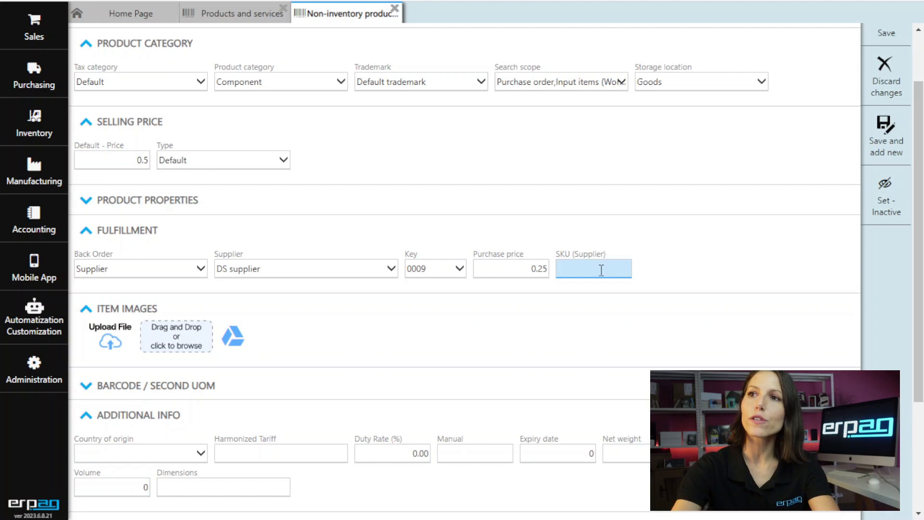
text(D)
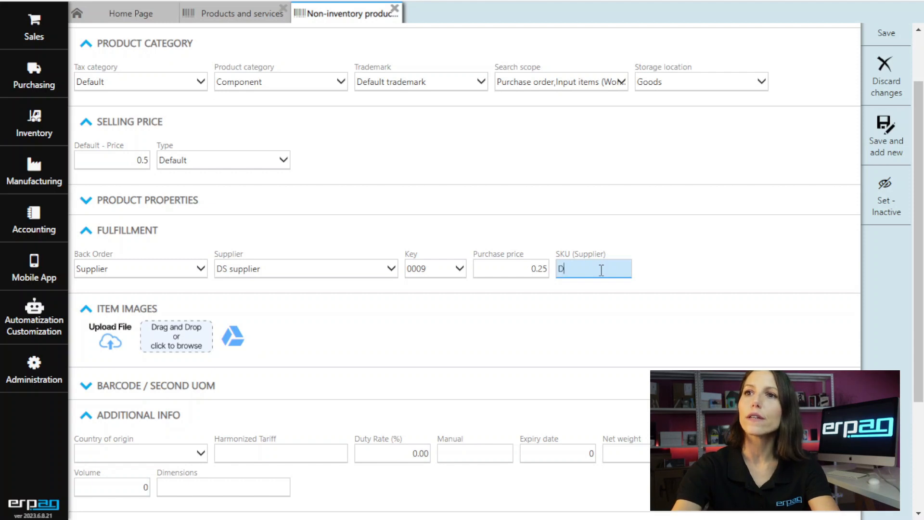
text(SN01)
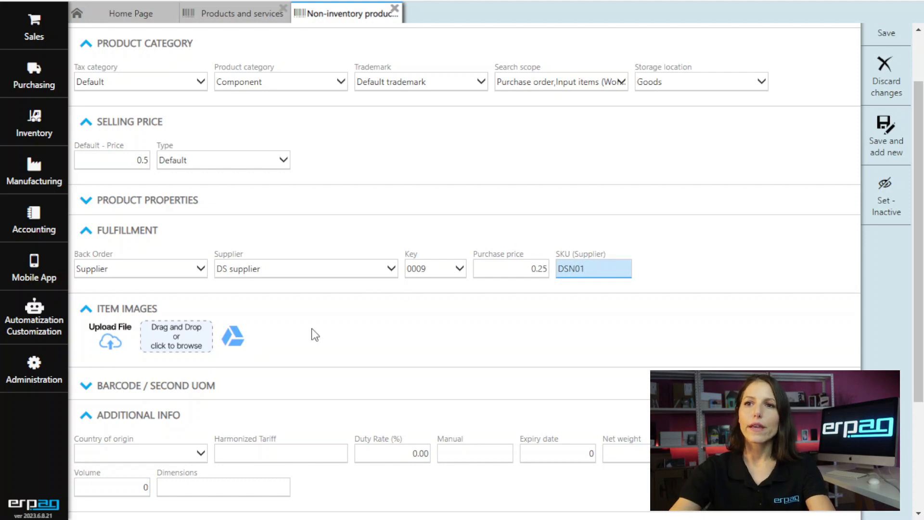
- Add an automatically generated barcode line under Barcode / Second UOM and keep its type as EAN13
scroll(266, 325, down, 1)
scroll(266, 325, down, 3)
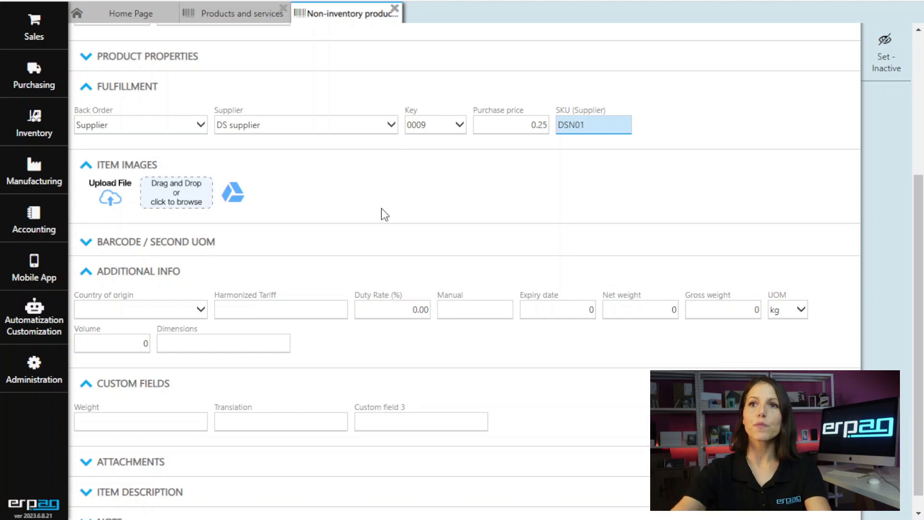
click(128, 244)
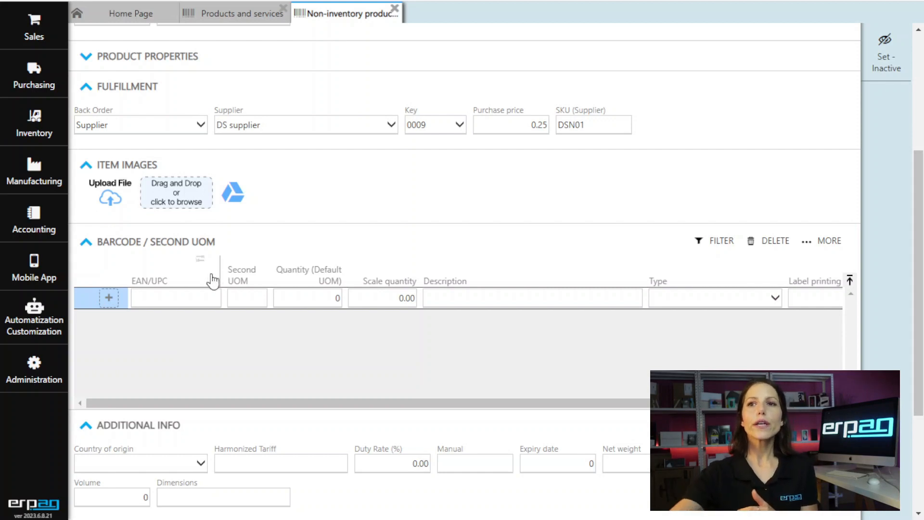
click(109, 298)
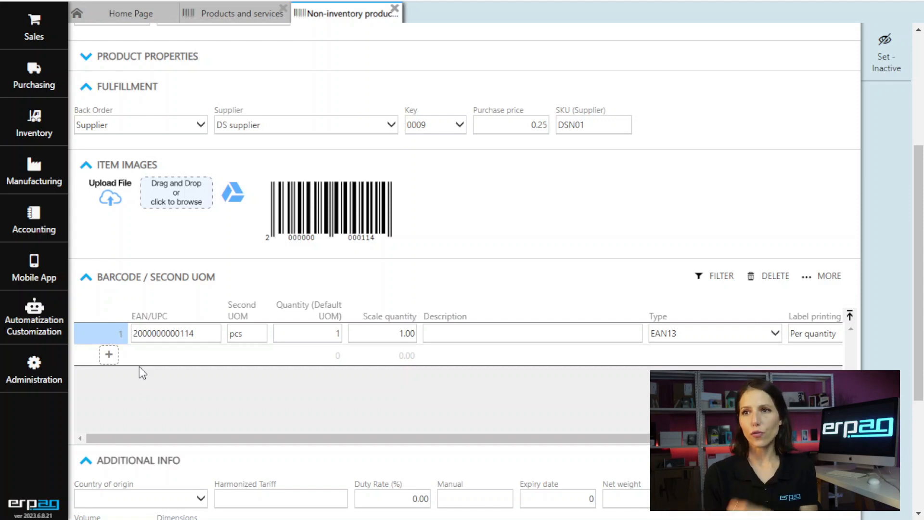
click(753, 339)
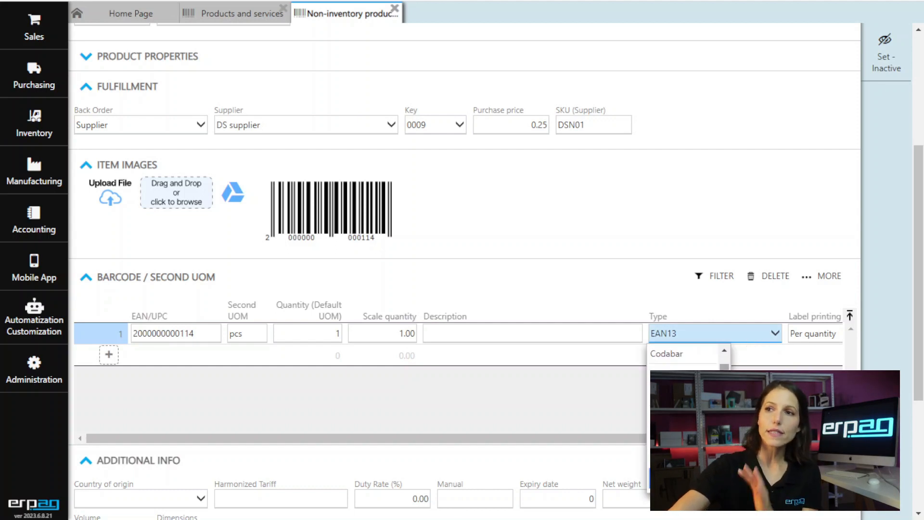
click(729, 338)
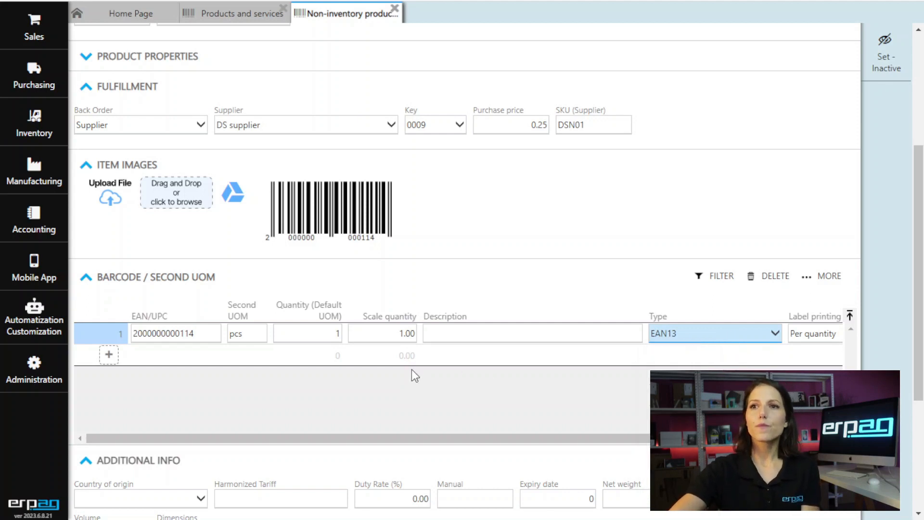
- Set the barcode line's second UOM to box with a scale quantity of 100
click(316, 333)
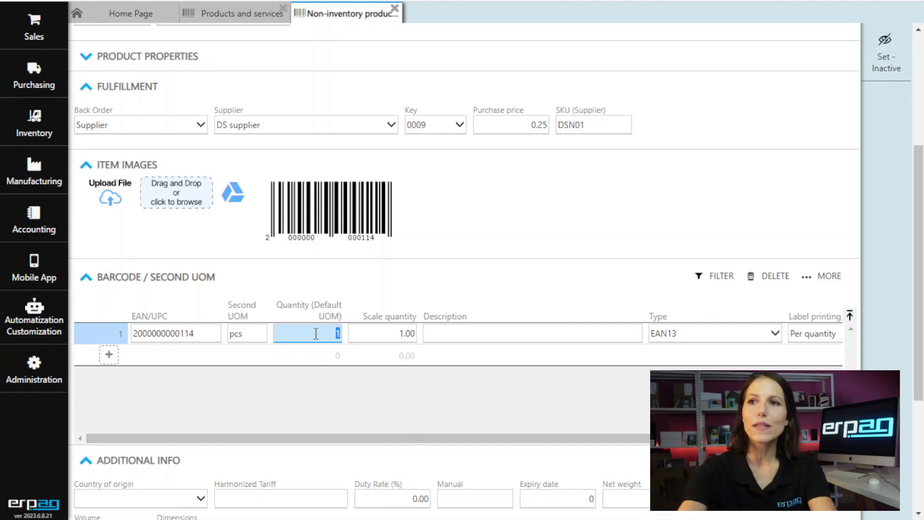
click(241, 332)
text(box)
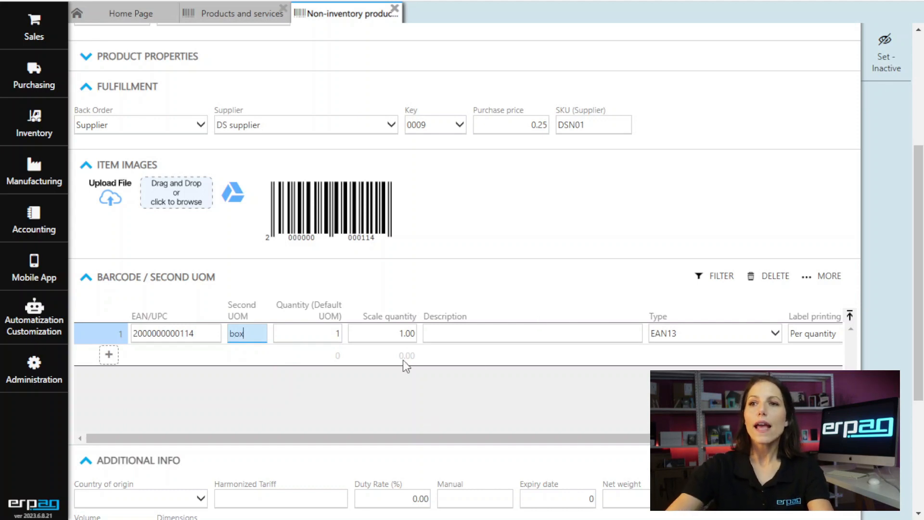
click(383, 332)
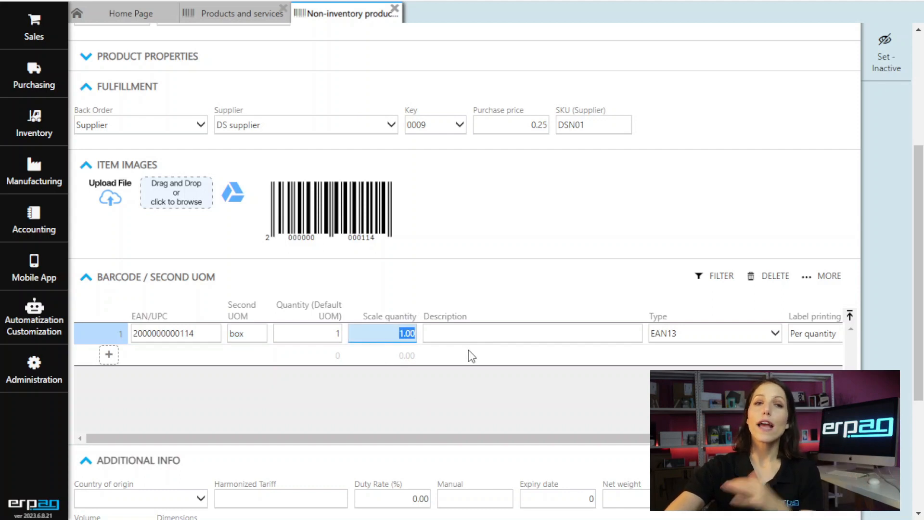
scroll(469, 357, up, 5)
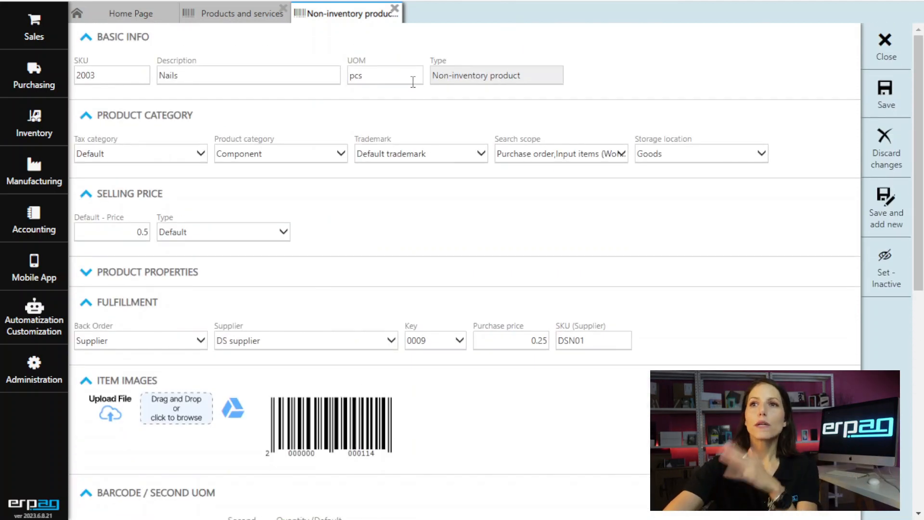
scroll(407, 85, down, 8)
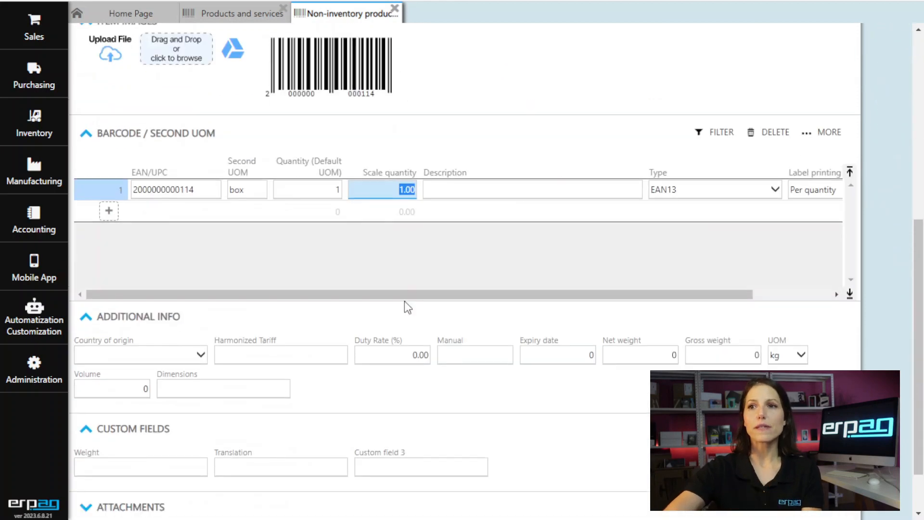
scroll(481, 212, up, 3)
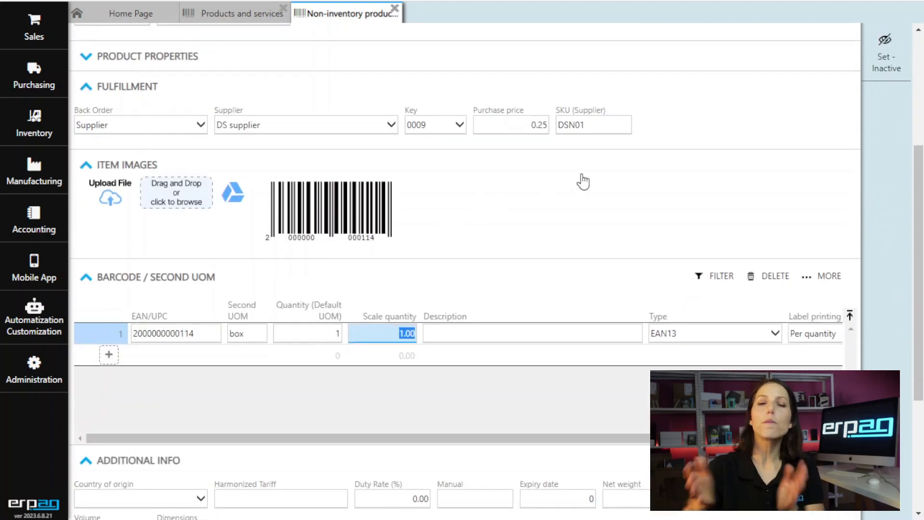
text(100)
key(Tab)
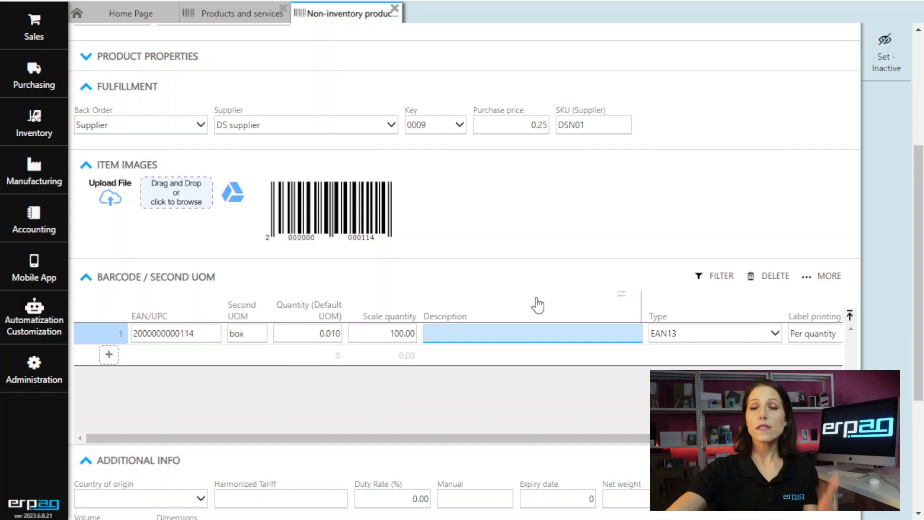
- Review the Additional Info and Custom Fields sections, and expand Attachments, Item Description and Note to examine their fields
scroll(494, 350, down, 3)
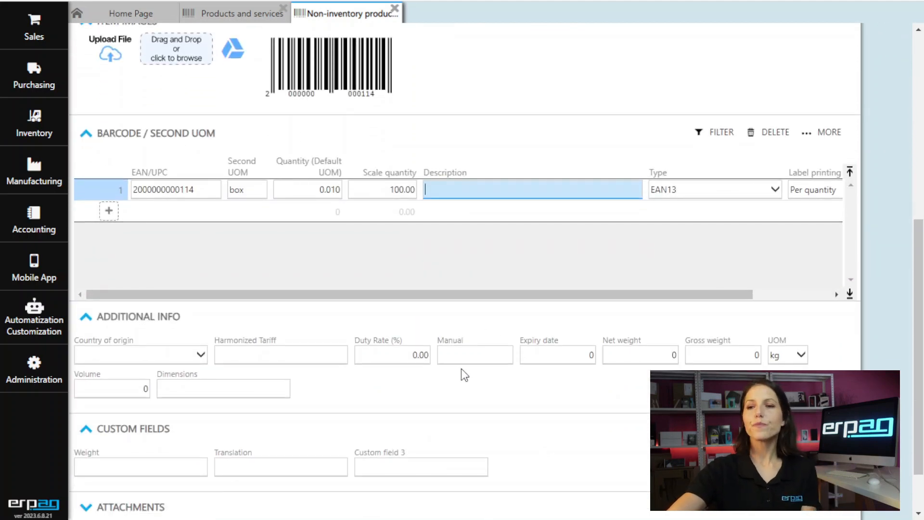
scroll(461, 371, down, 2)
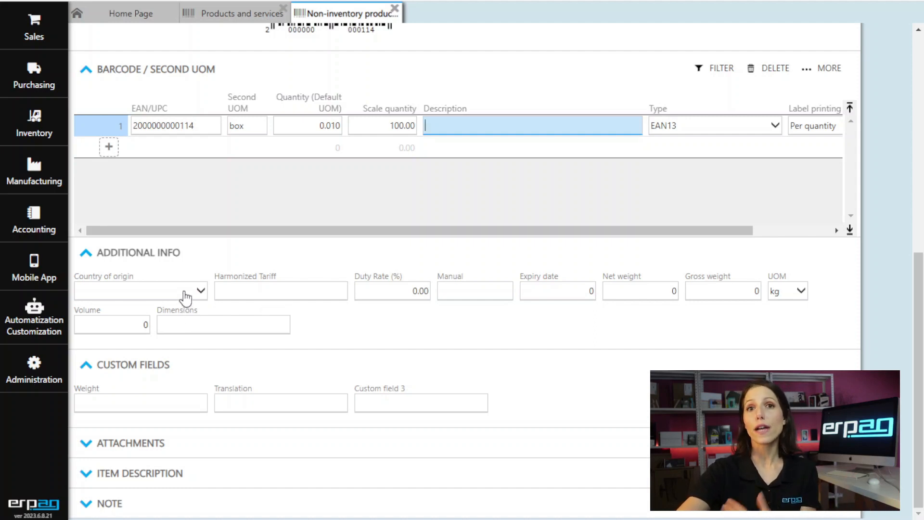
click(165, 404)
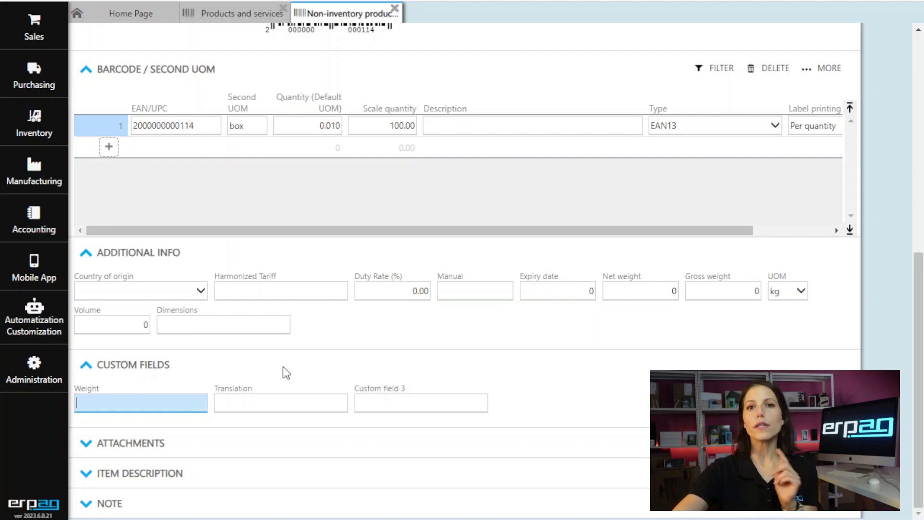
click(181, 439)
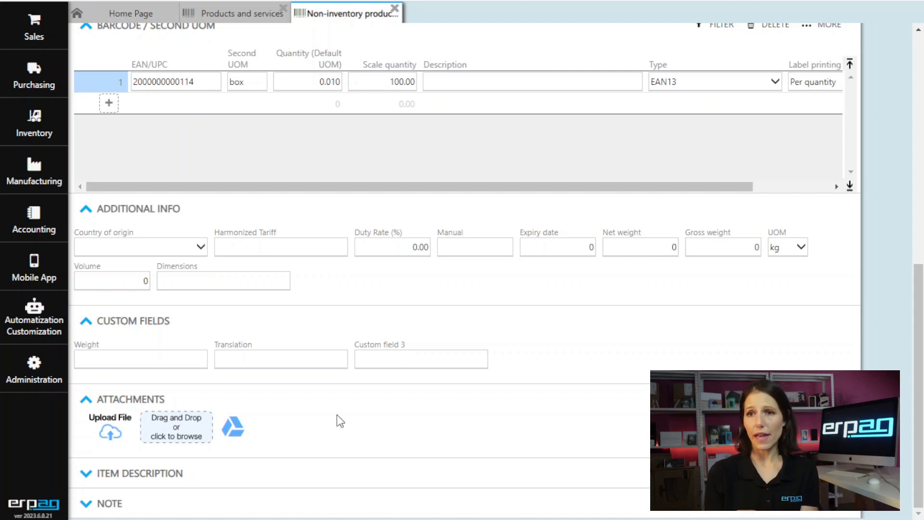
click(290, 475)
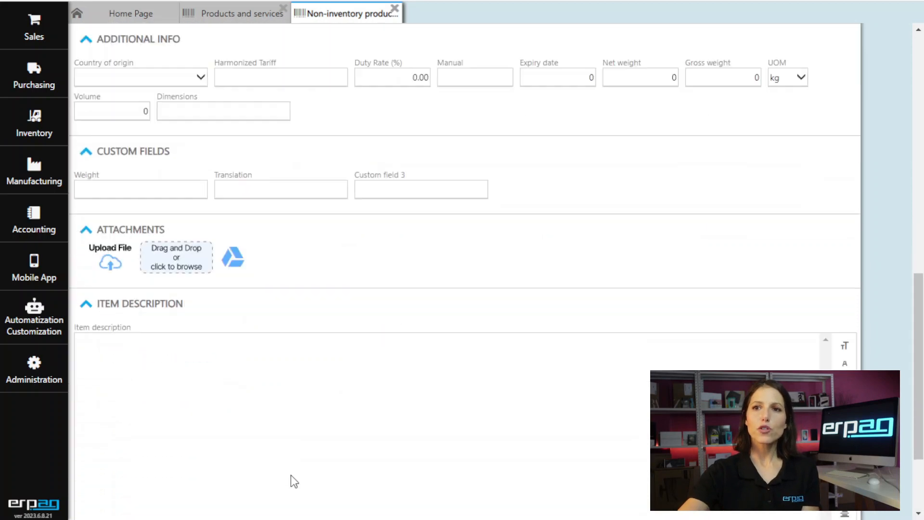
scroll(332, 411, down, 2)
click(345, 411)
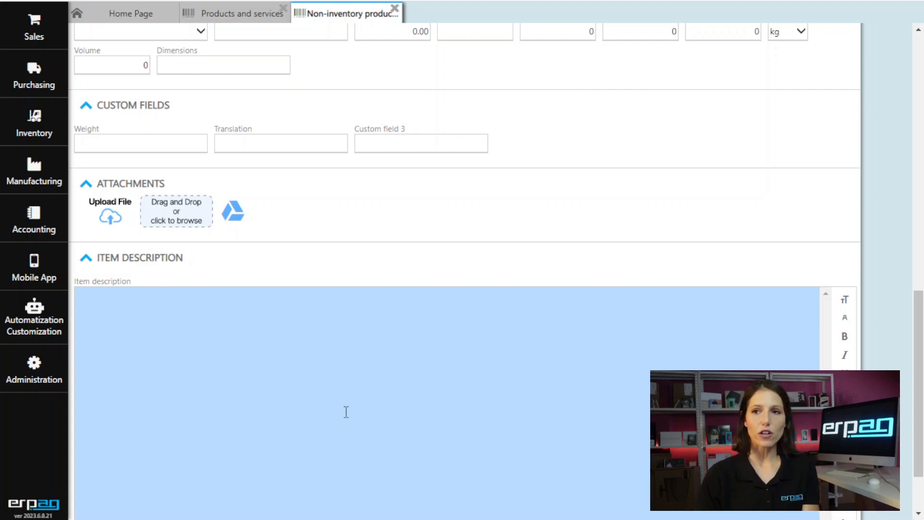
scroll(342, 412, down, 2)
click(149, 508)
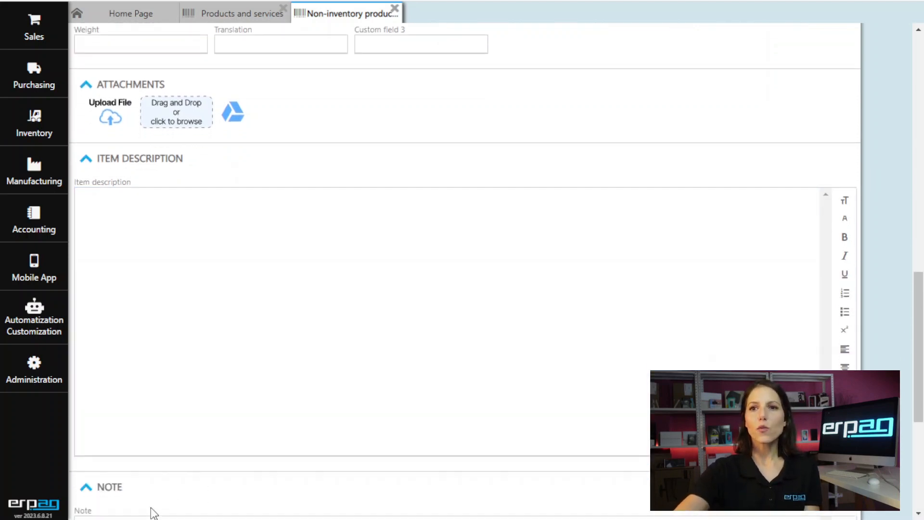
scroll(251, 487, down, 3)
click(254, 486)
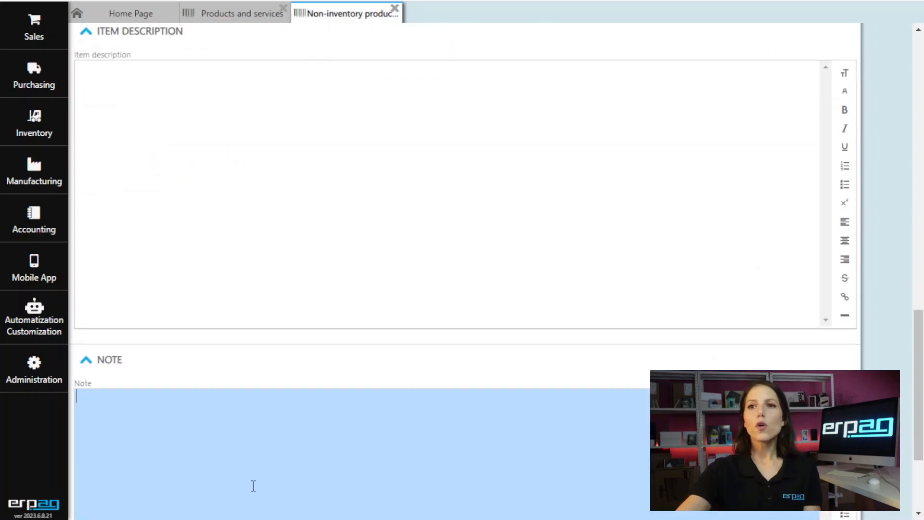
scroll(254, 486, down, 3)
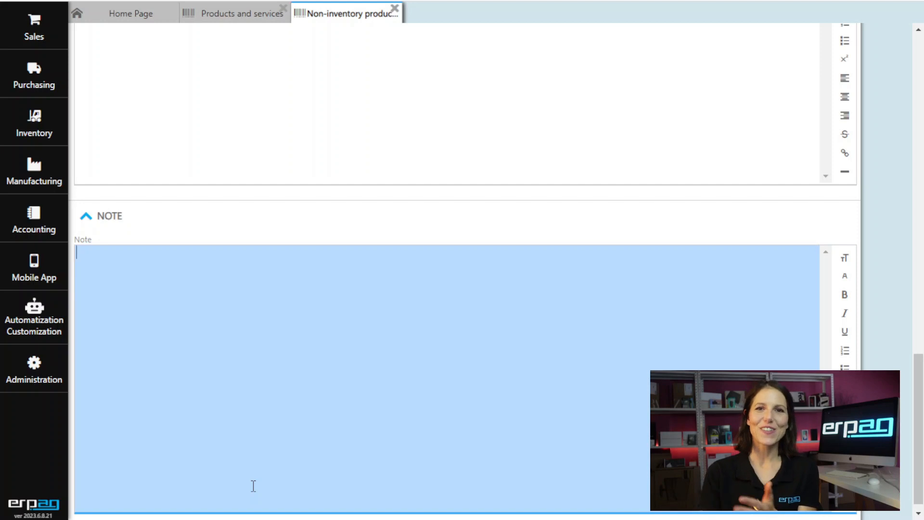
- Save the Nails product and show the reports available for it
scroll(333, 377, up, 3)
scroll(334, 376, up, 10)
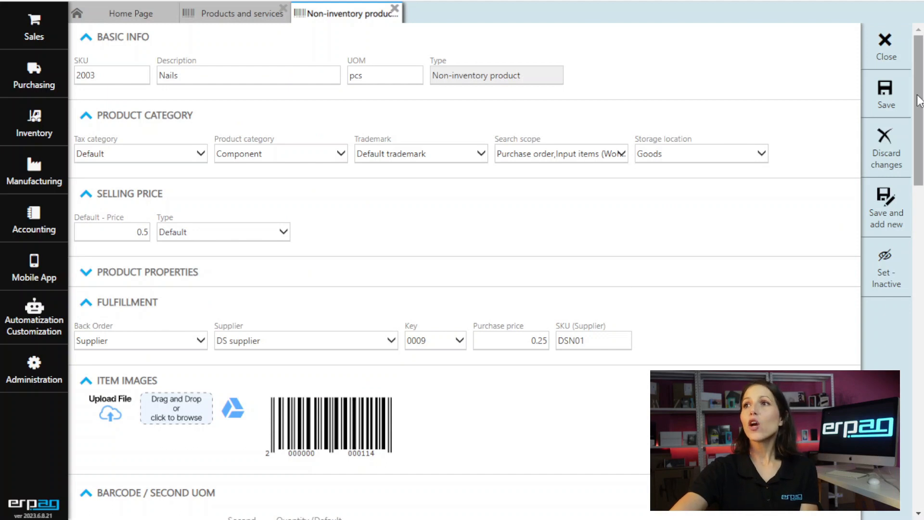
click(902, 94)
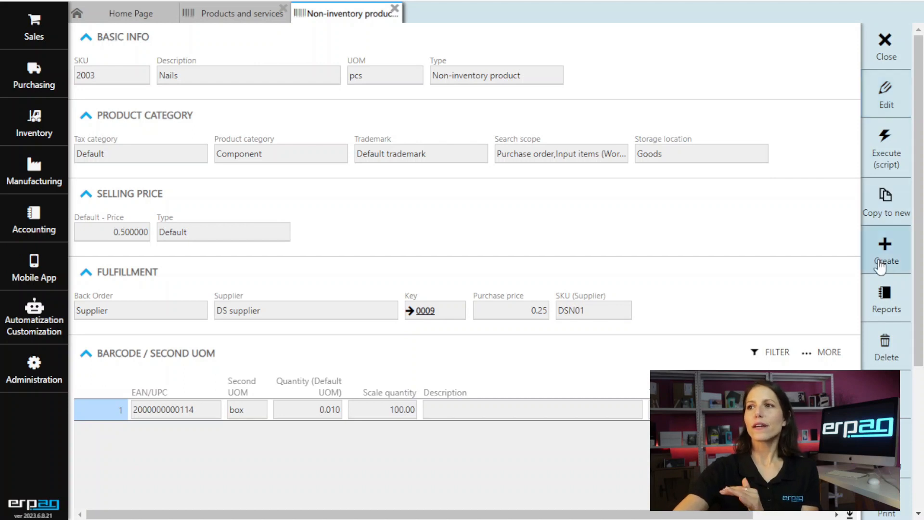
click(881, 304)
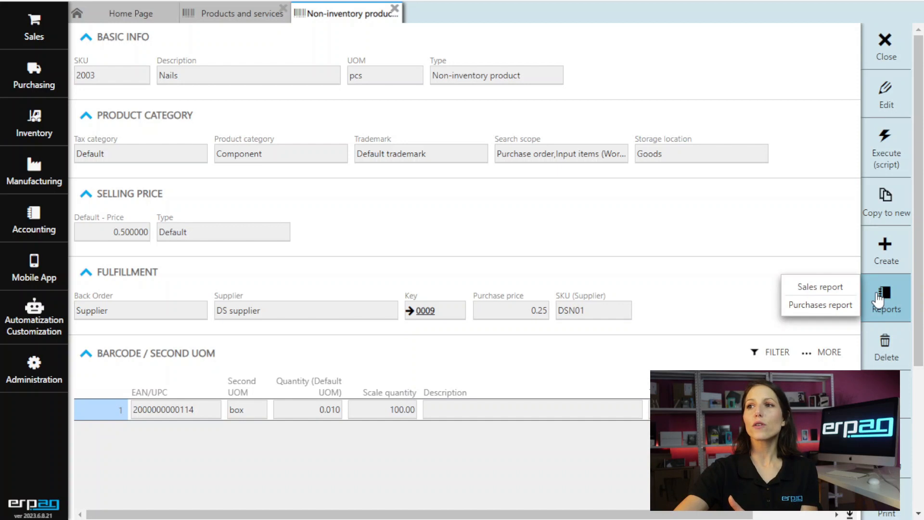